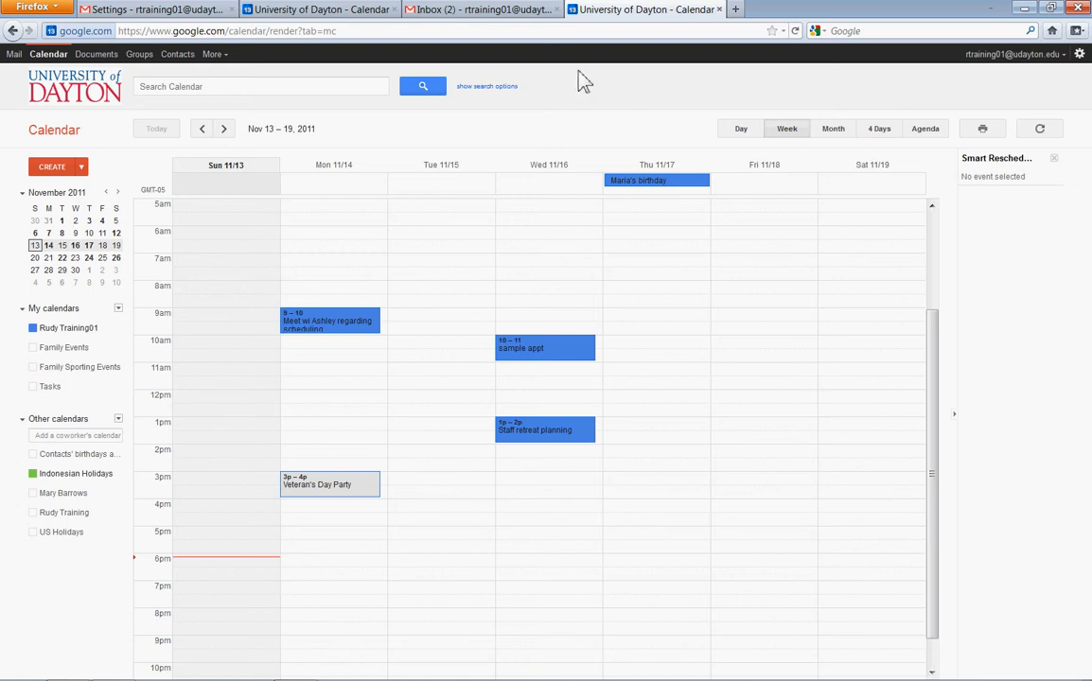
Create a new calendar event titled "Staff Dept Meeting- Weekly"
{"action": "left_click", "coordinate": [53, 168]}
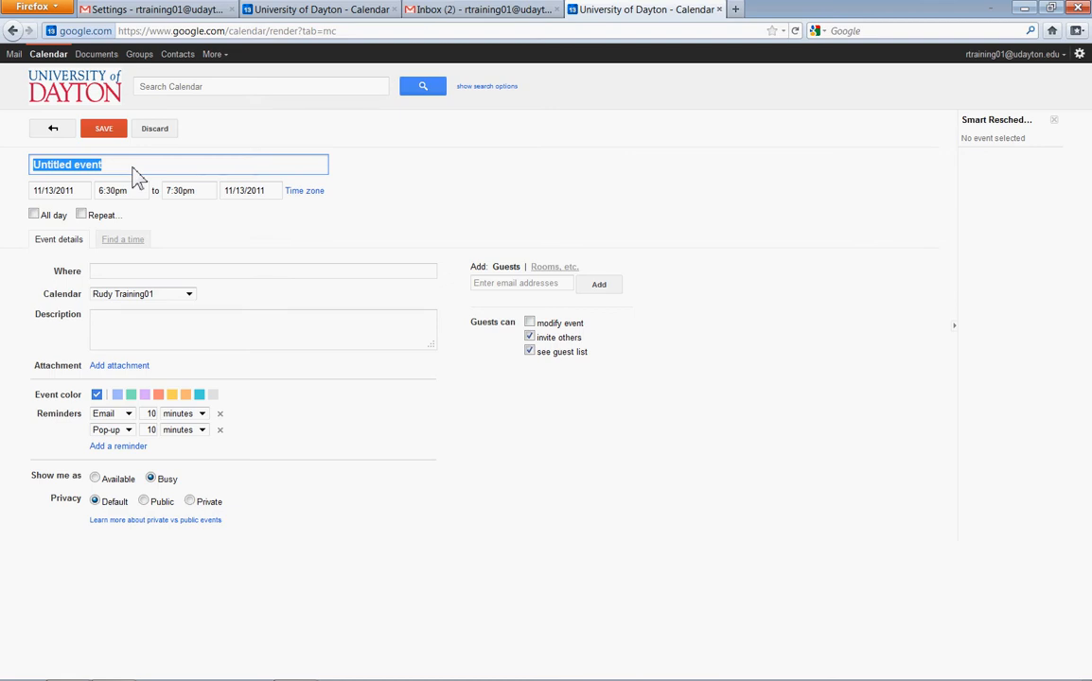
{"action": "type", "text": "Sta"}
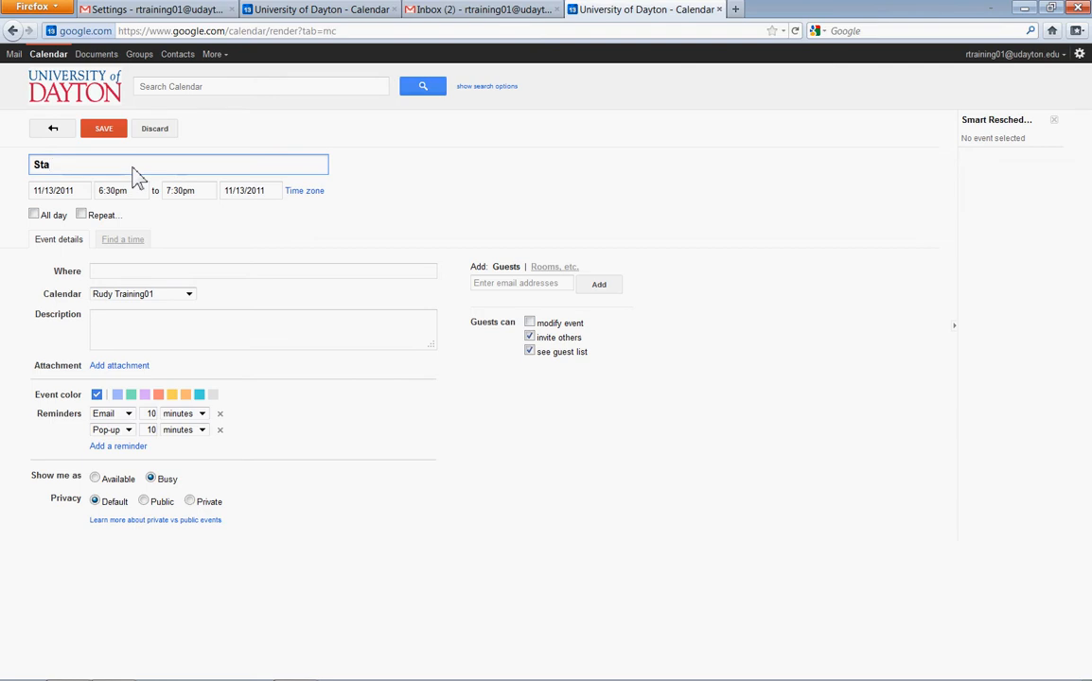
{"action": "type", "text": "ff Dept Meeting- Weeklyu"}
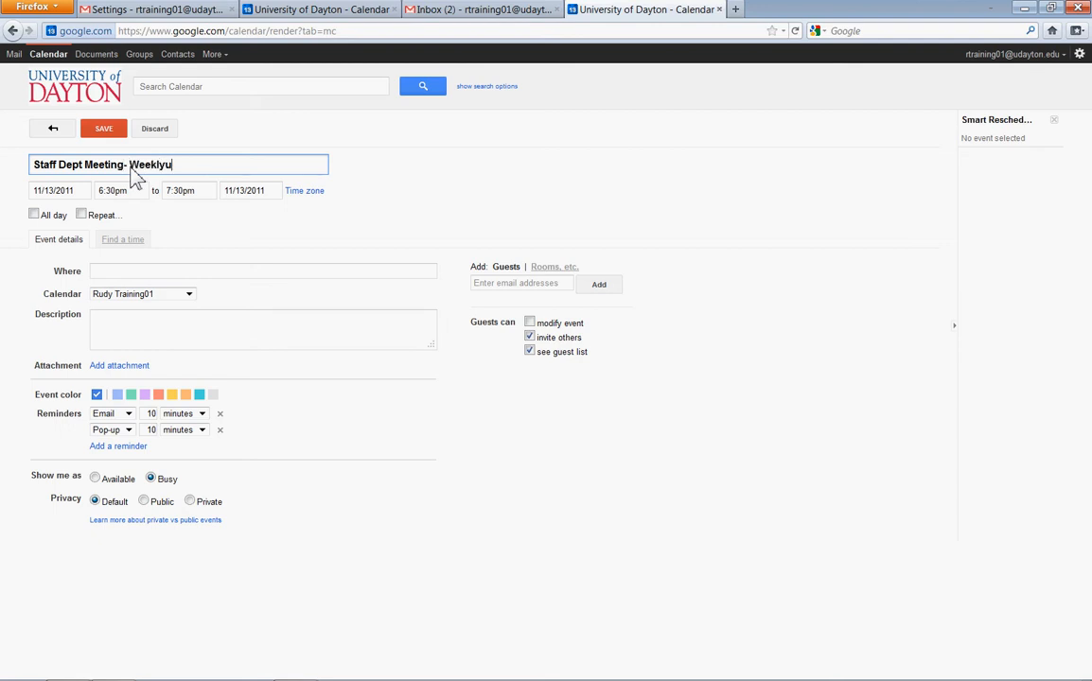
{"action": "key", "text": "BackSpace"}
Set the event's date to 11/14/2011 and its start time to 4:00pm
{"action": "left_click", "coordinate": [76, 191]}
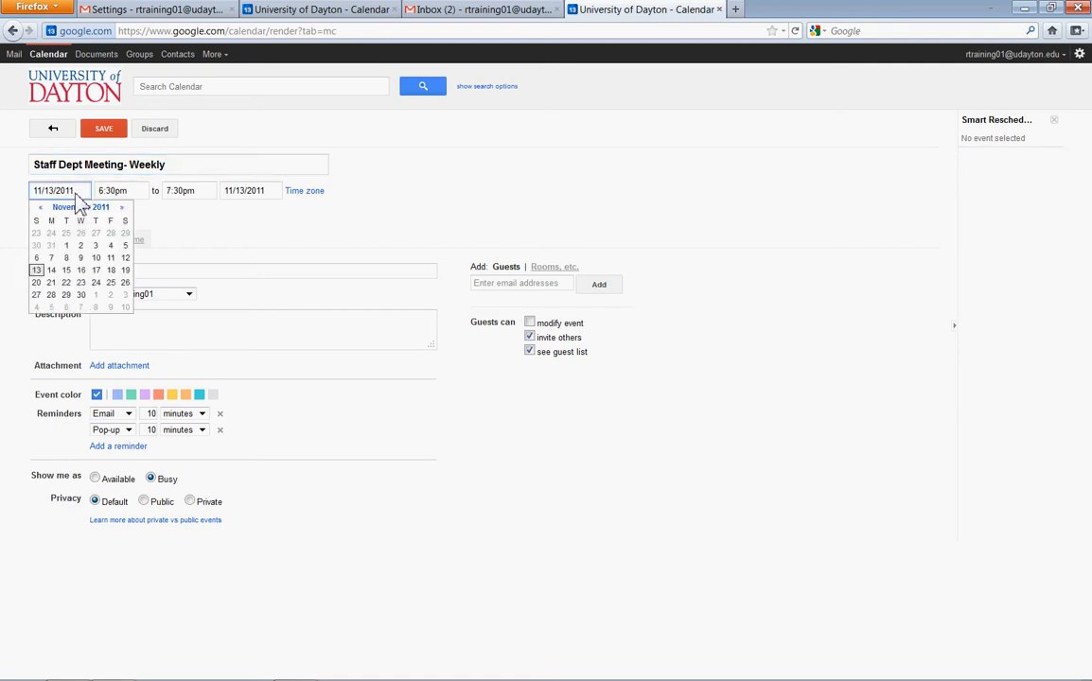
{"action": "left_click", "coordinate": [51, 270]}
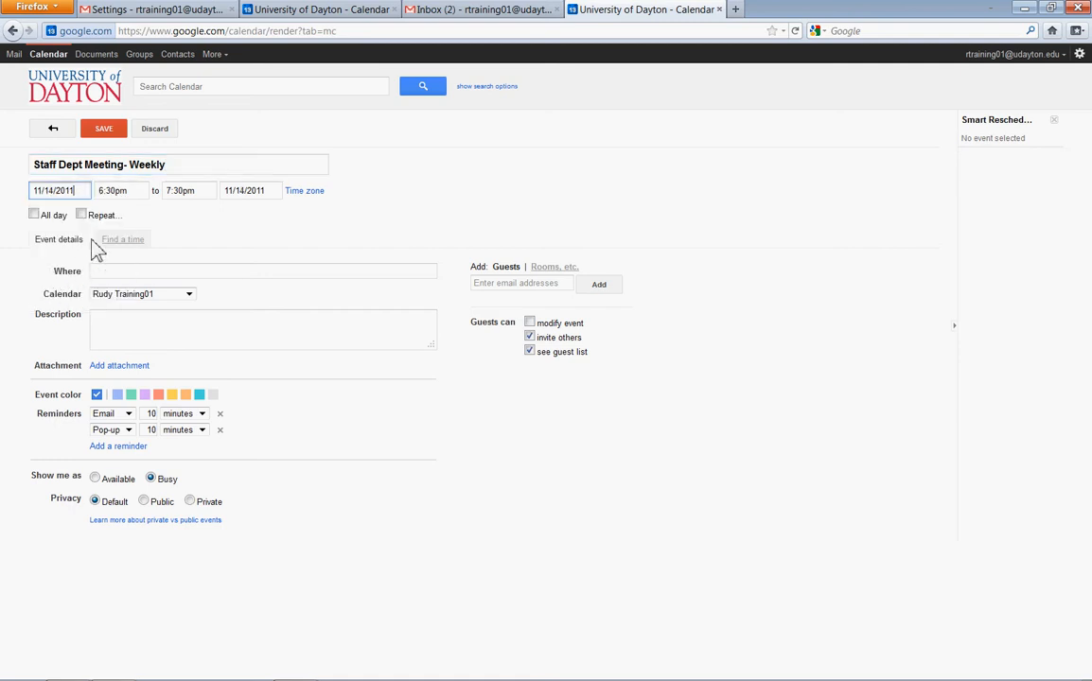
{"action": "left_click", "coordinate": [123, 192]}
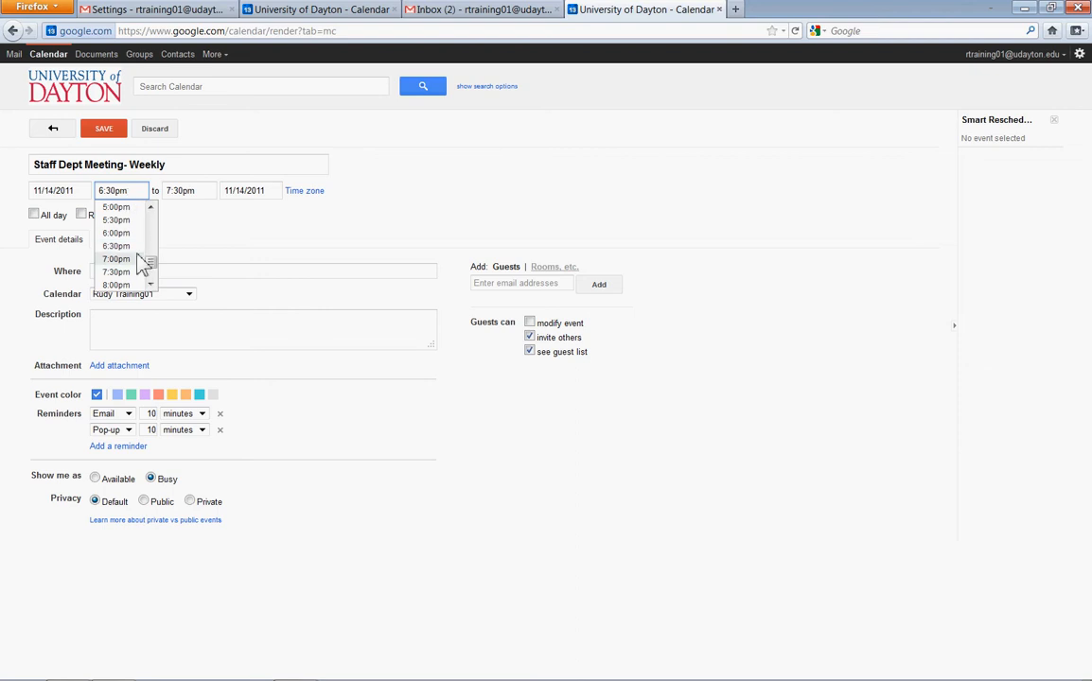
{"action": "left_click", "coordinate": [151, 207]}
{"action": "left_click", "coordinate": [151, 207]}
{"action": "left_click", "coordinate": [150, 207]}
{"action": "left_click", "coordinate": [150, 207]}
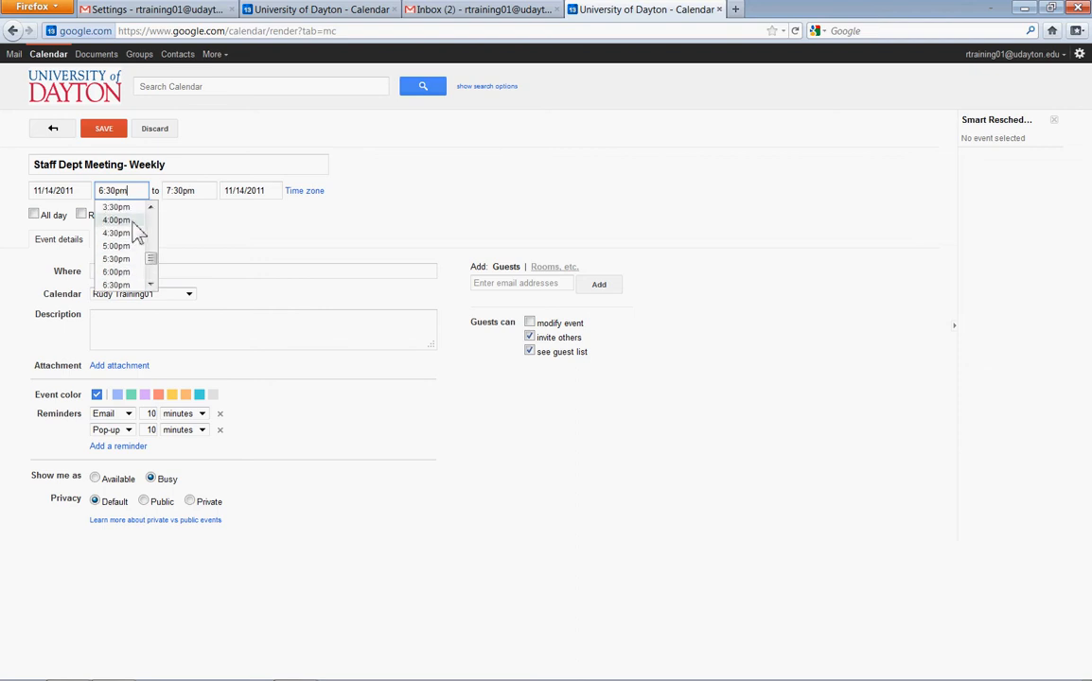
{"action": "left_click", "coordinate": [133, 222]}
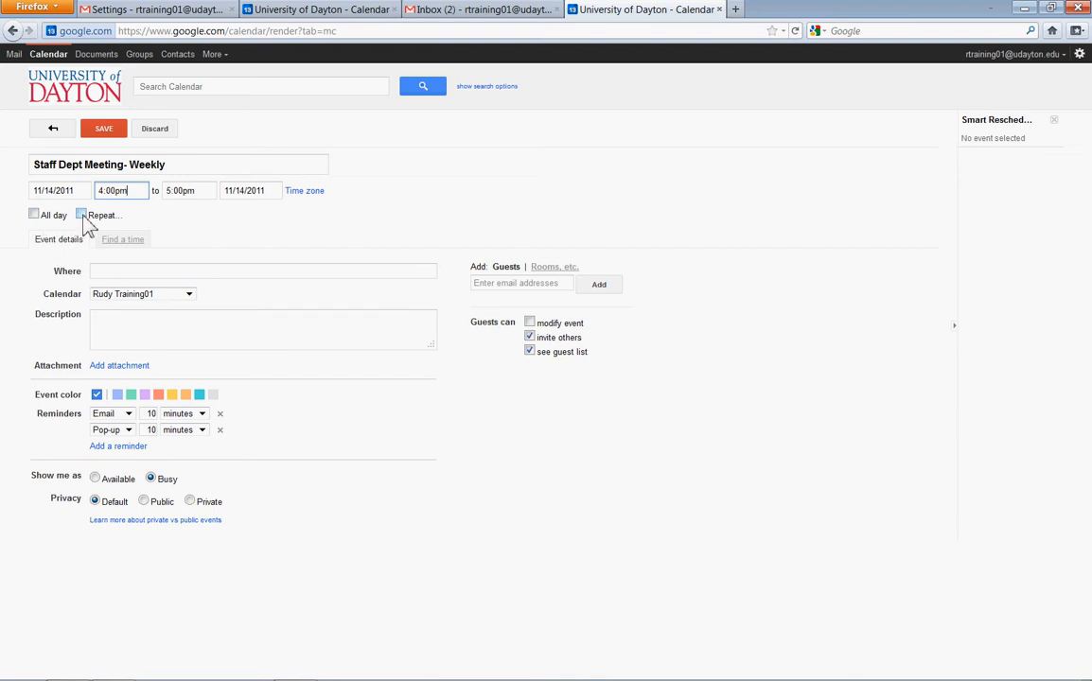
Enter RL30 as the event's location and "Updates and brainstorming" as its description
{"action": "left_click", "coordinate": [106, 275]}
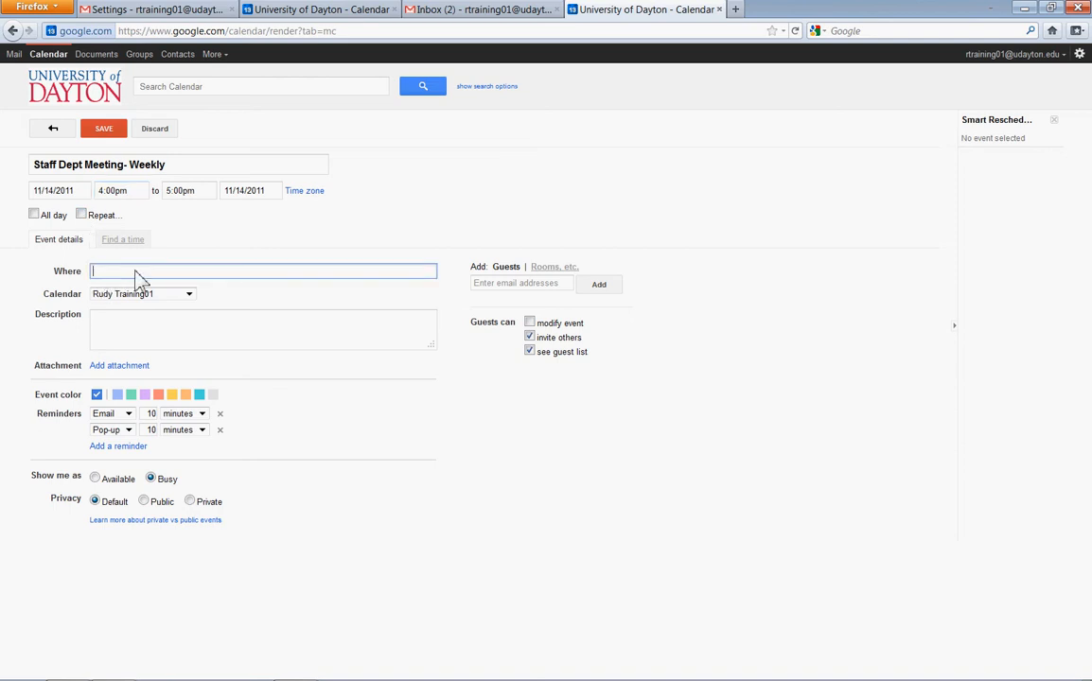
{"action": "type", "text": "RL30"}
{"action": "left_click", "coordinate": [104, 334]}
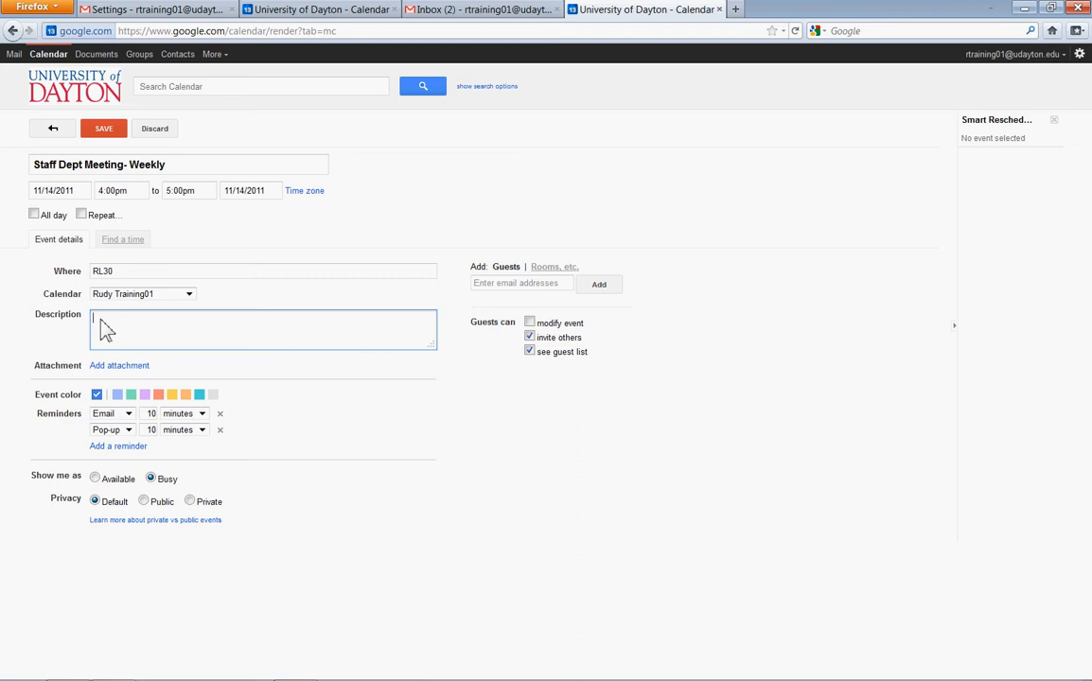
{"action": "type", "text": "Updates and brainstorming"}
Remove both the email and the pop-up reminder from the event
{"action": "left_click", "coordinate": [219, 415]}
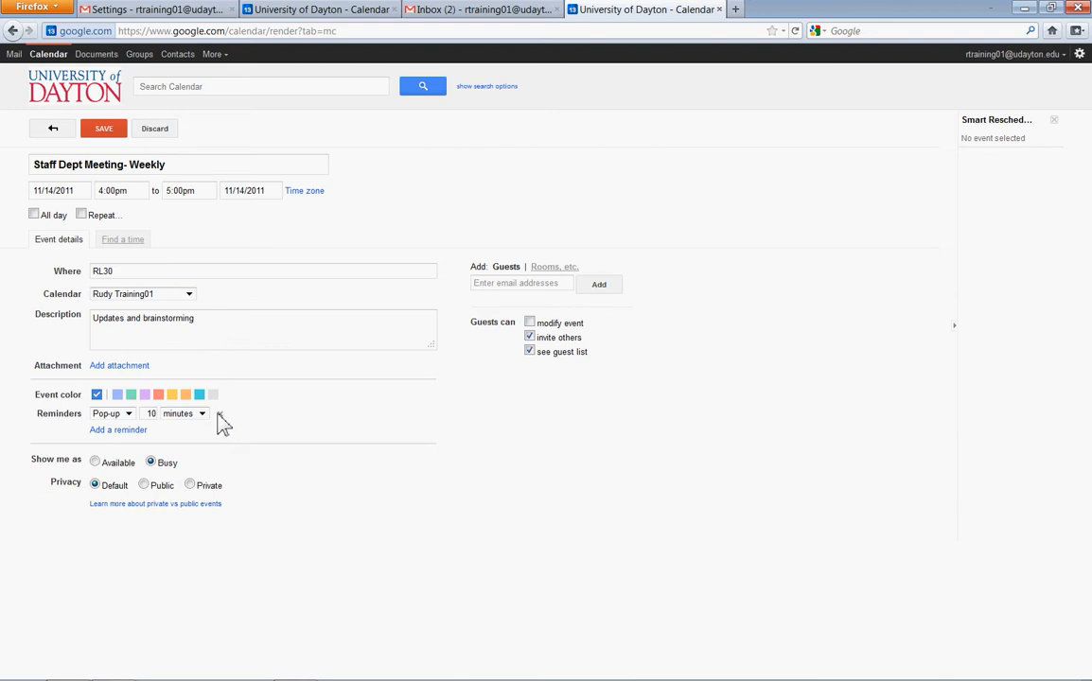
{"action": "left_click", "coordinate": [219, 415]}
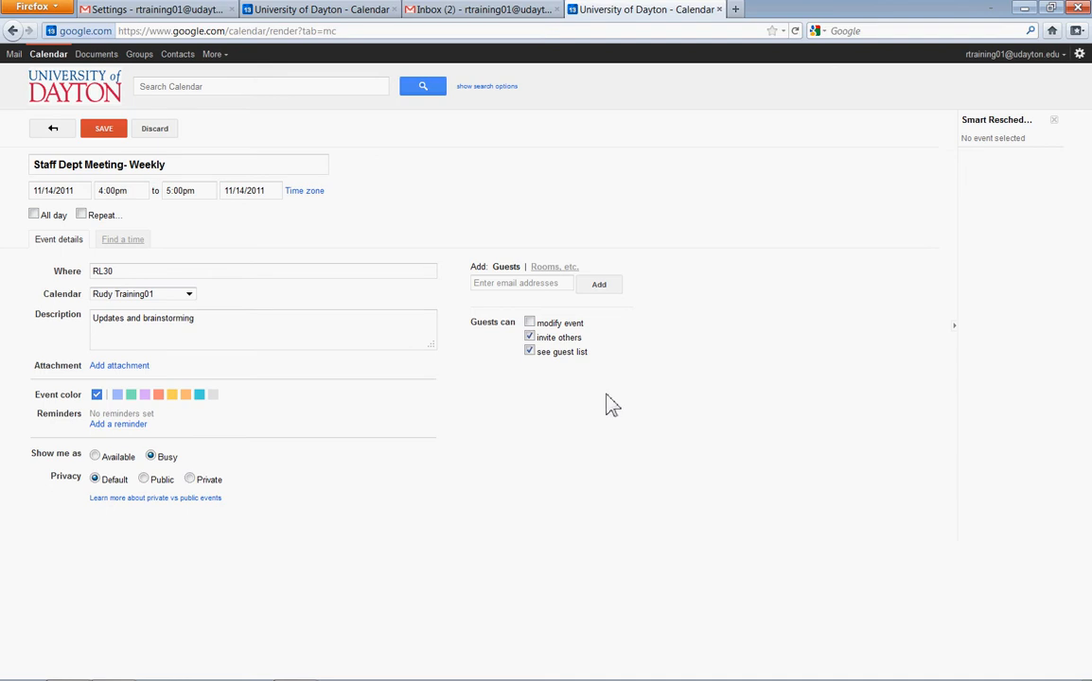
Add two coworkers as guests of the event, choosing each from the suggested contacts
{"action": "left_click", "coordinate": [476, 286]}
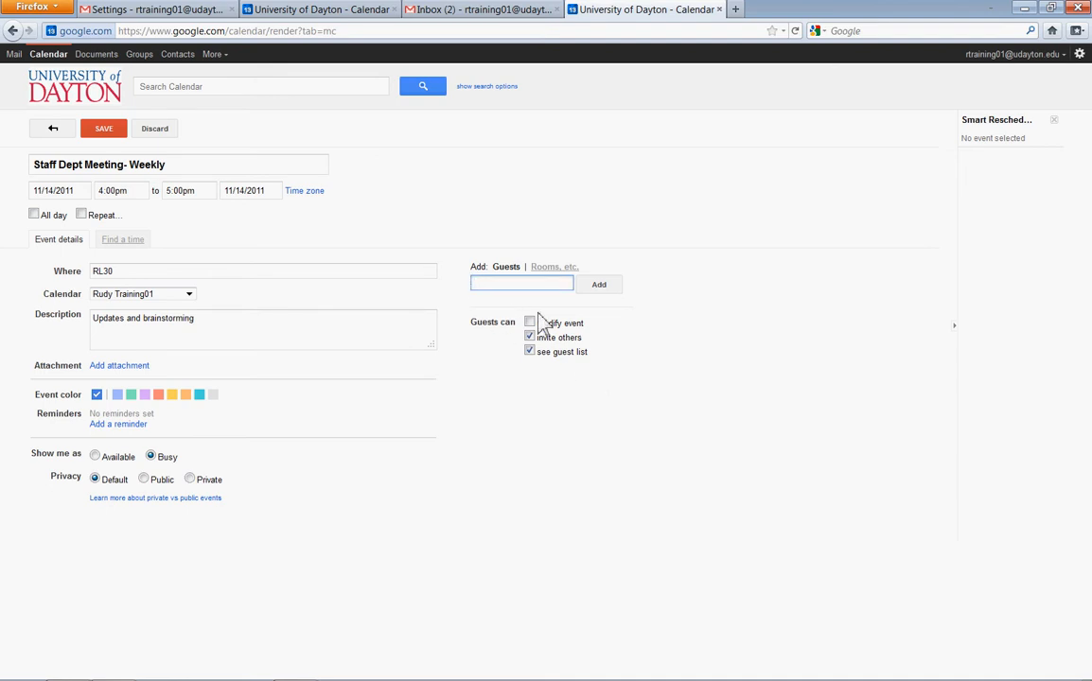
{"action": "type", "text": "m"}
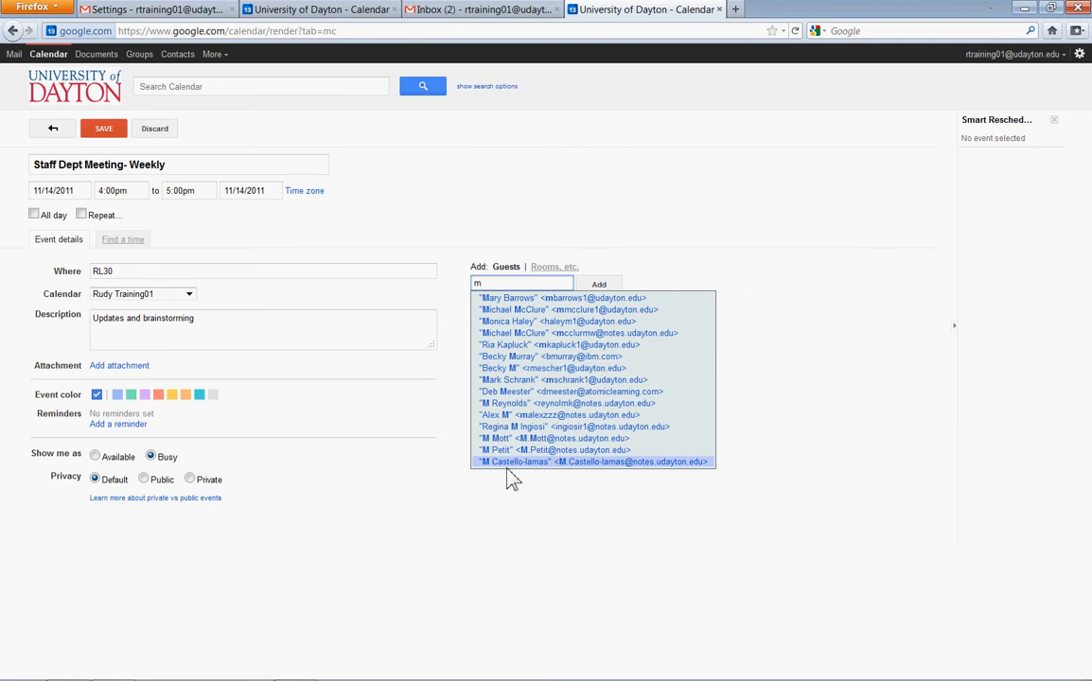
{"action": "left_click", "coordinate": [495, 298]}
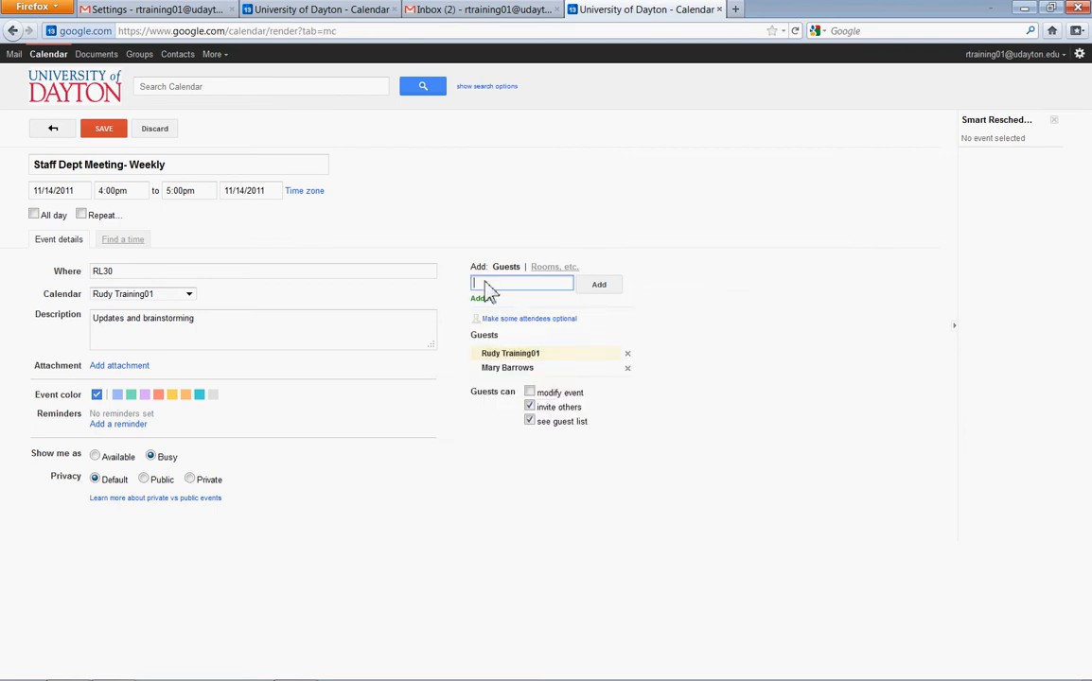
{"action": "type", "text": "m"}
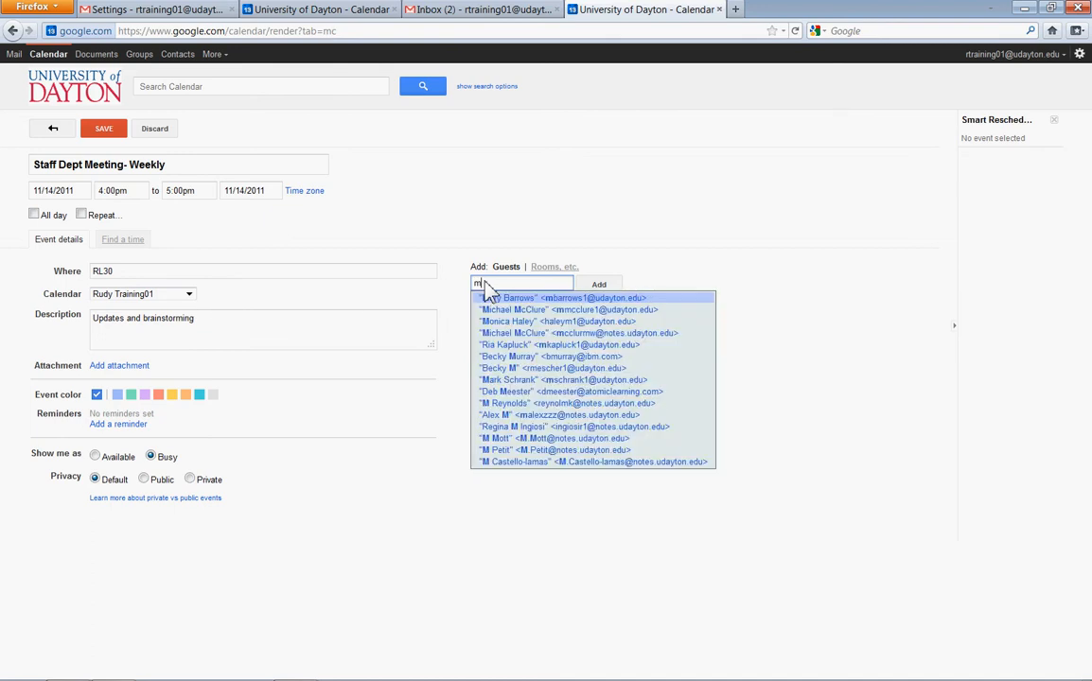
{"action": "type", "text": "c"}
{"action": "key", "text": "BackSpace"}
{"action": "type", "text": "mc"}
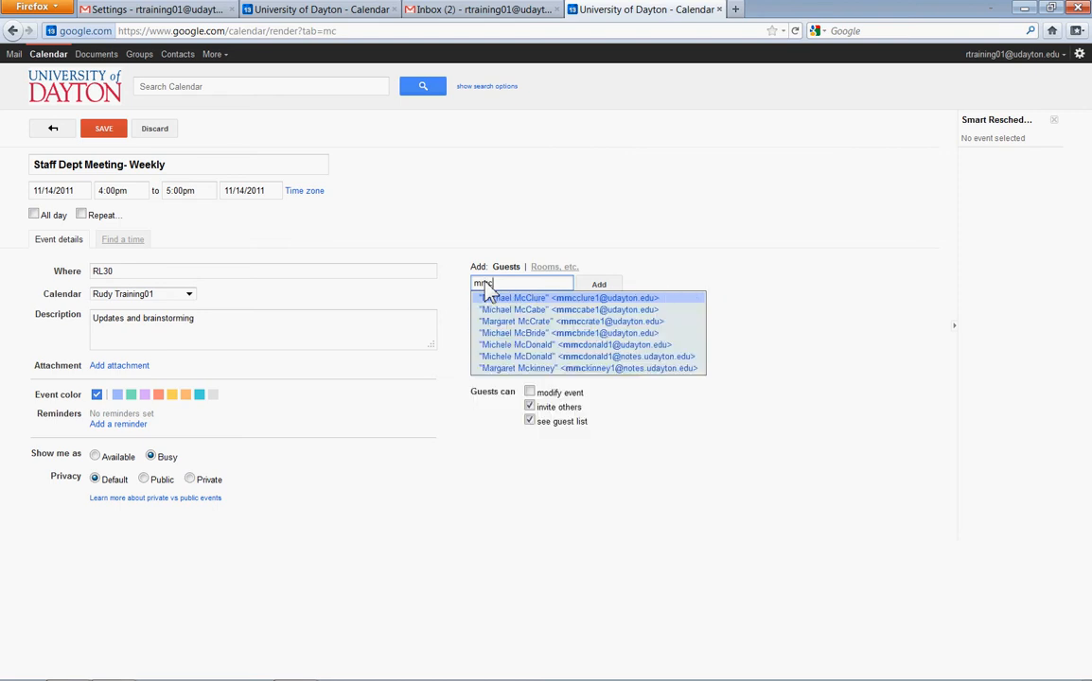
{"action": "left_click", "coordinate": [485, 296]}
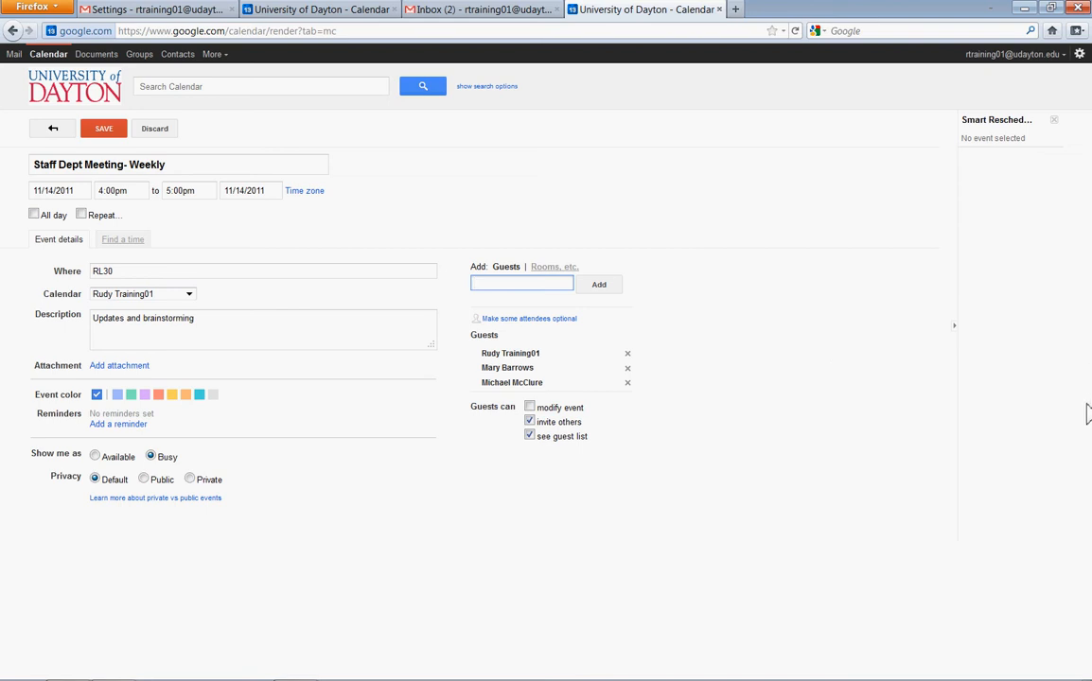
Compare the guests' availability by week and move the meeting to Wednesday 11/23/2011, 4:00pm to 5:00pm
{"action": "left_click", "coordinate": [123, 244]}
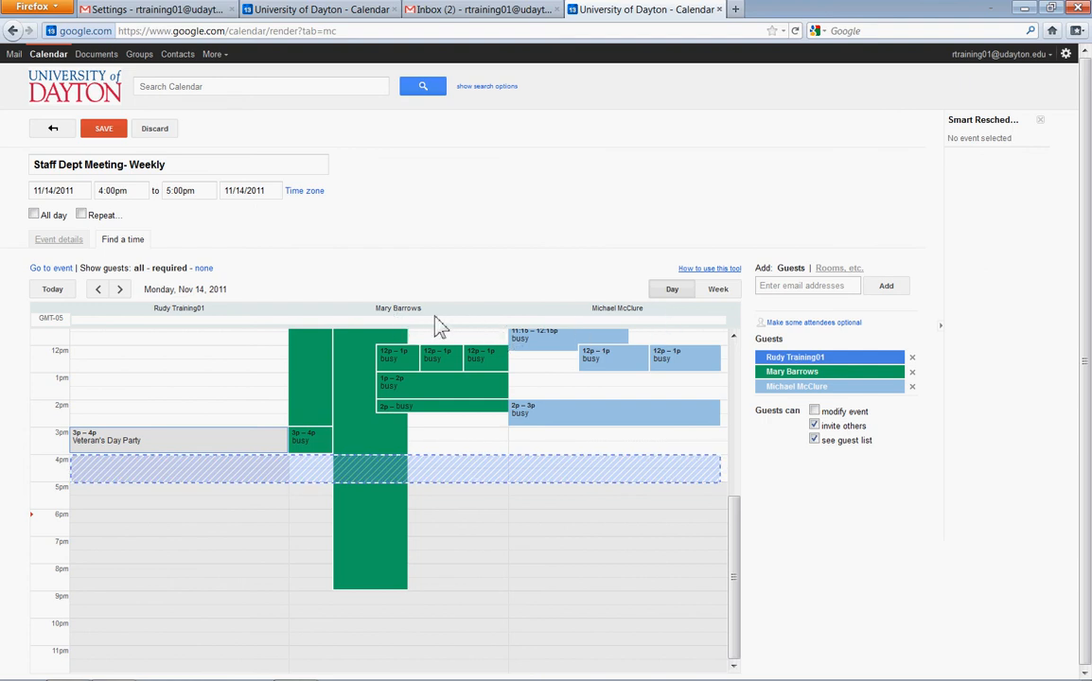
{"action": "left_click", "coordinate": [717, 290]}
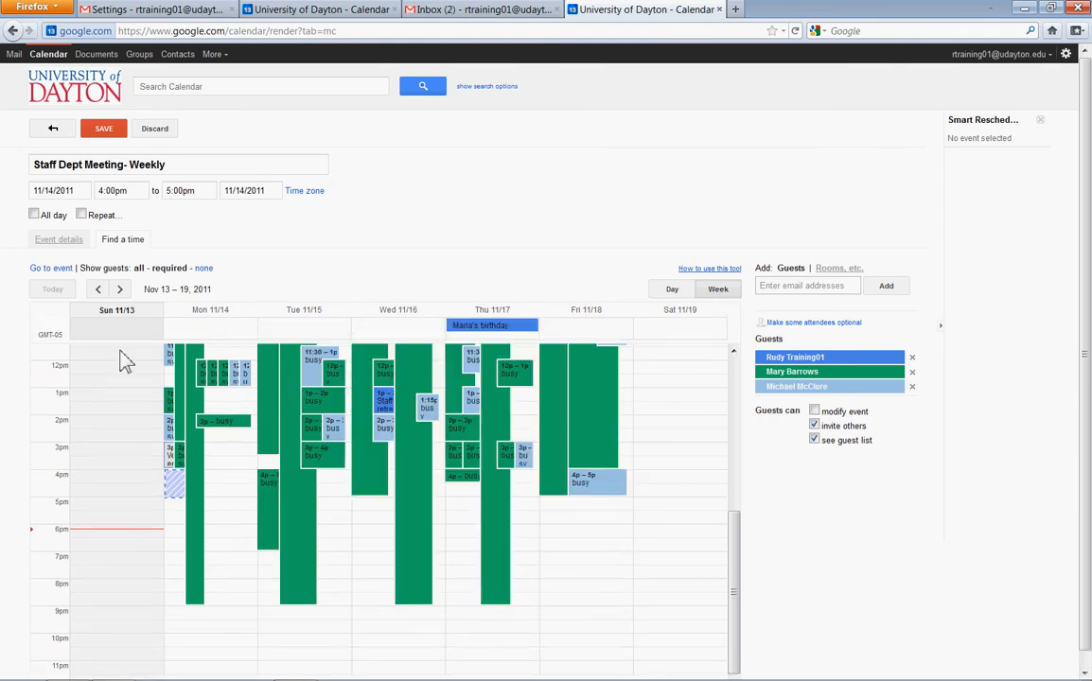
{"action": "left_click", "coordinate": [121, 290]}
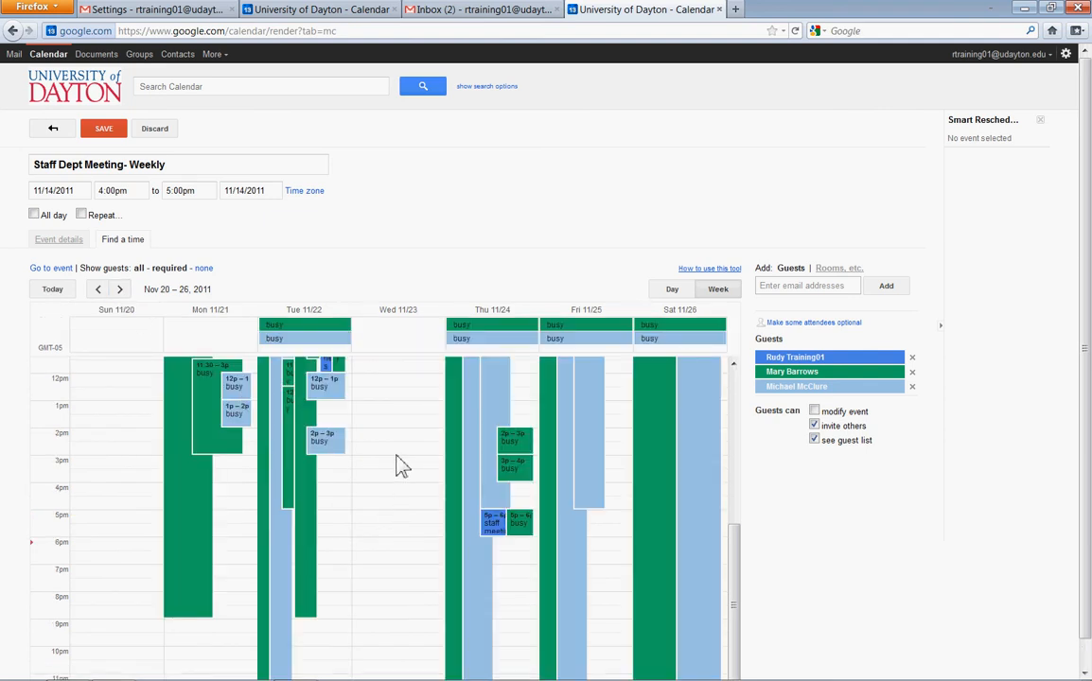
{"action": "left_click", "coordinate": [396, 495]}
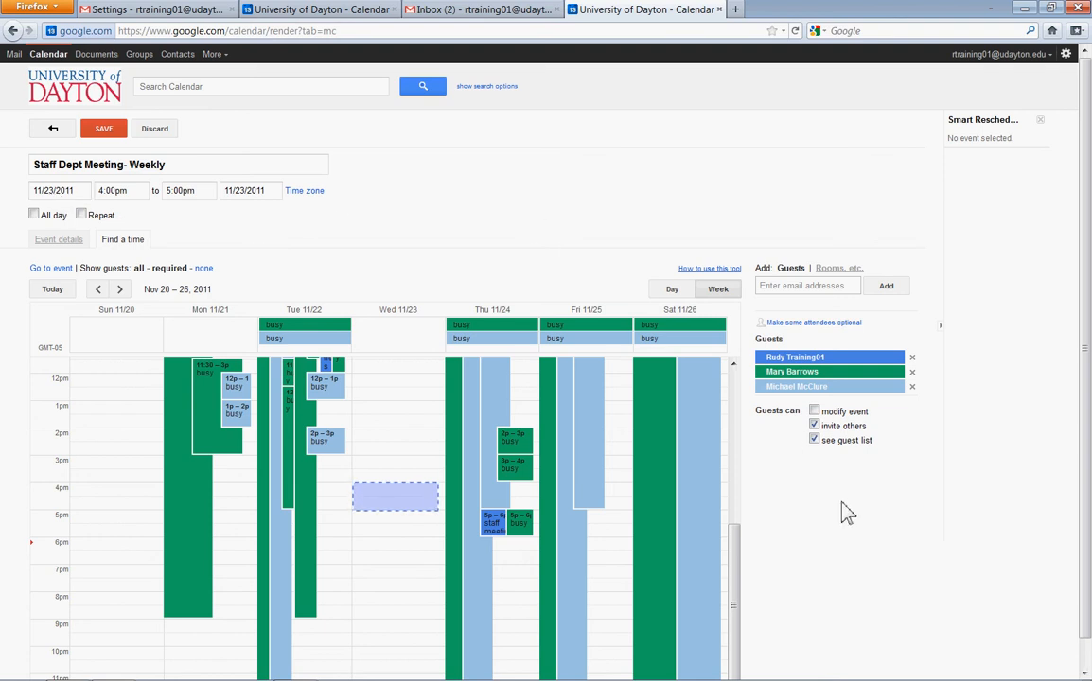
Save the meeting with invitations sent to the guests, and show the following week in the calendar
{"action": "left_click", "coordinate": [106, 137]}
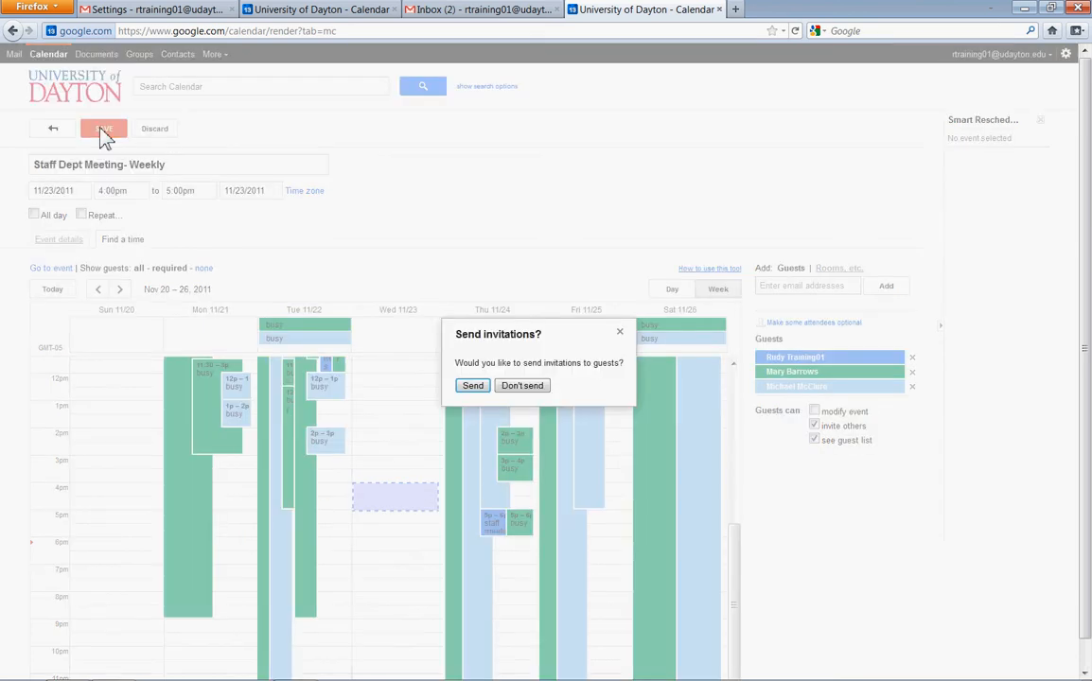
{"action": "left_click", "coordinate": [473, 387]}
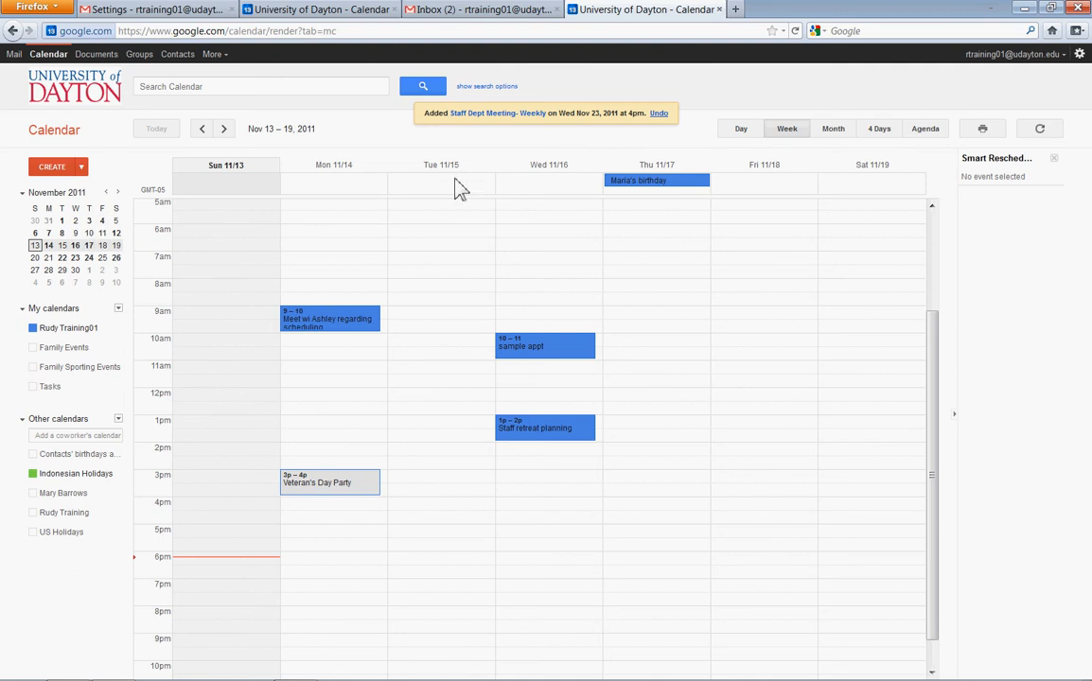
{"action": "left_click", "coordinate": [224, 128]}
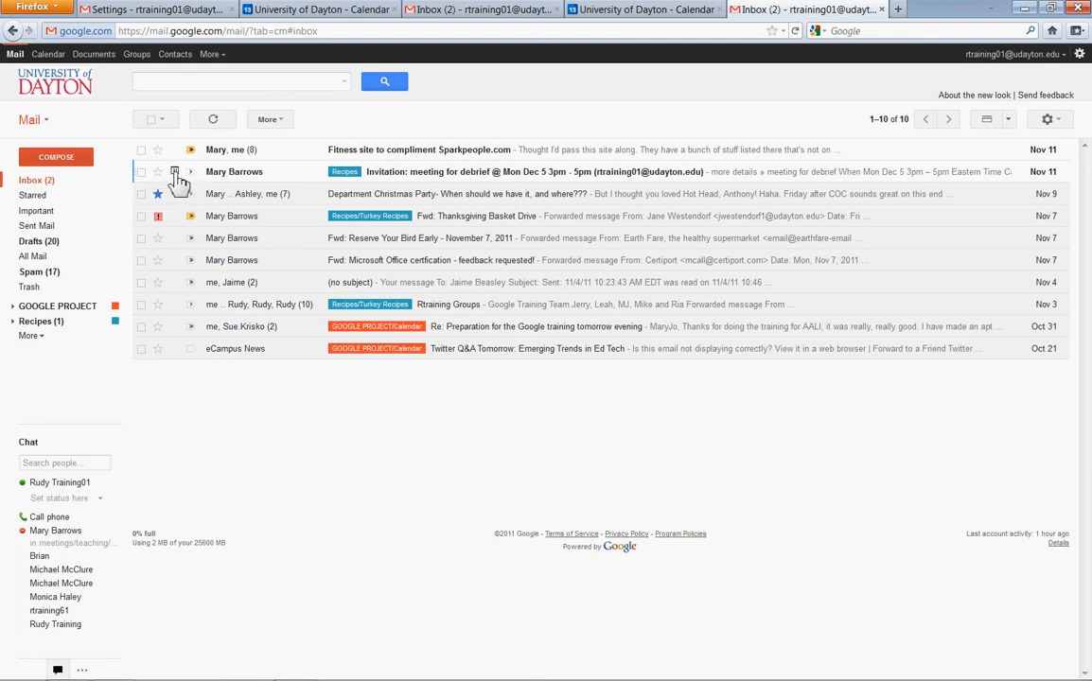
Accept the emailed "meeting for debrief" invitation for Mon Dec 5 with Yes, and save the event in the calendar
{"action": "left_click", "coordinate": [401, 181]}
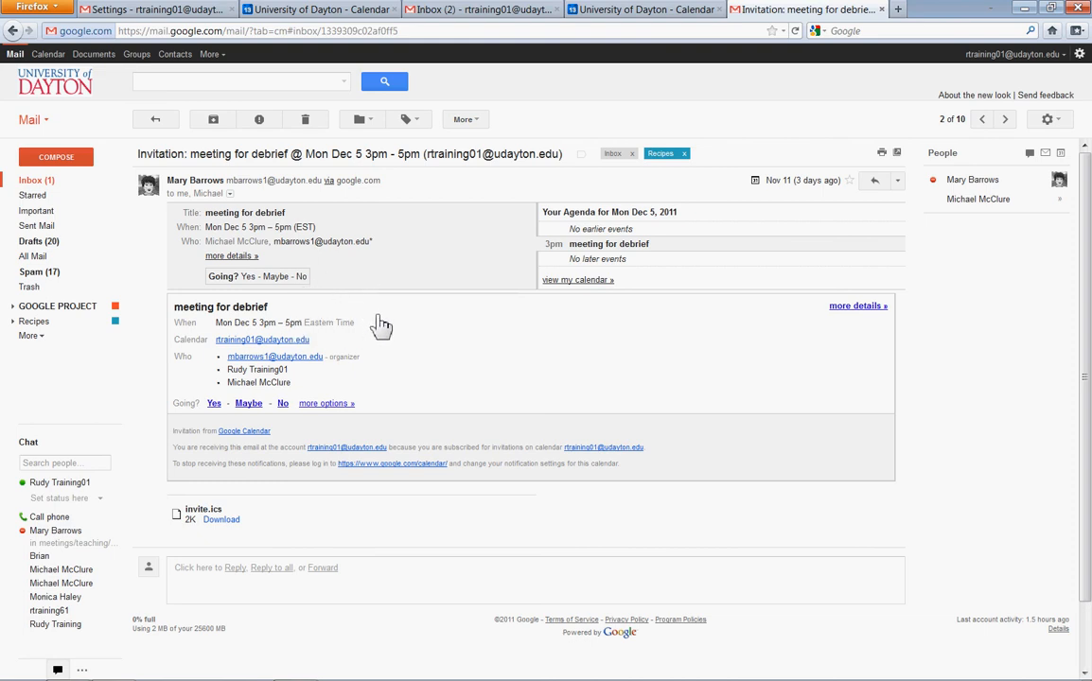
{"action": "left_click", "coordinate": [214, 404]}
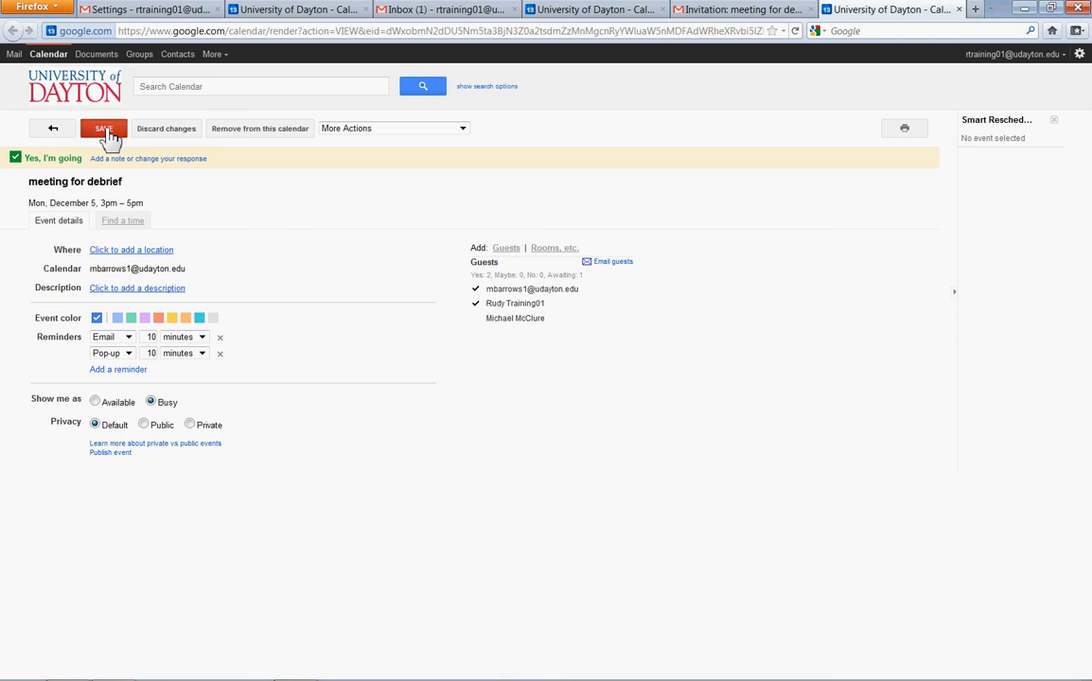
{"action": "left_click", "coordinate": [106, 130]}
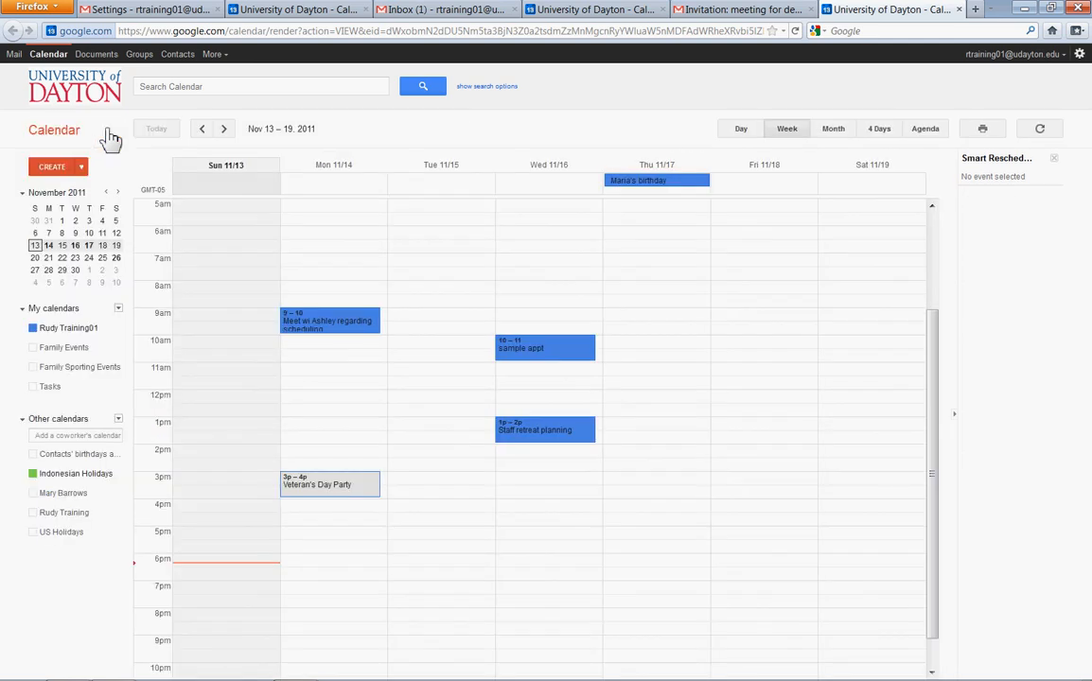